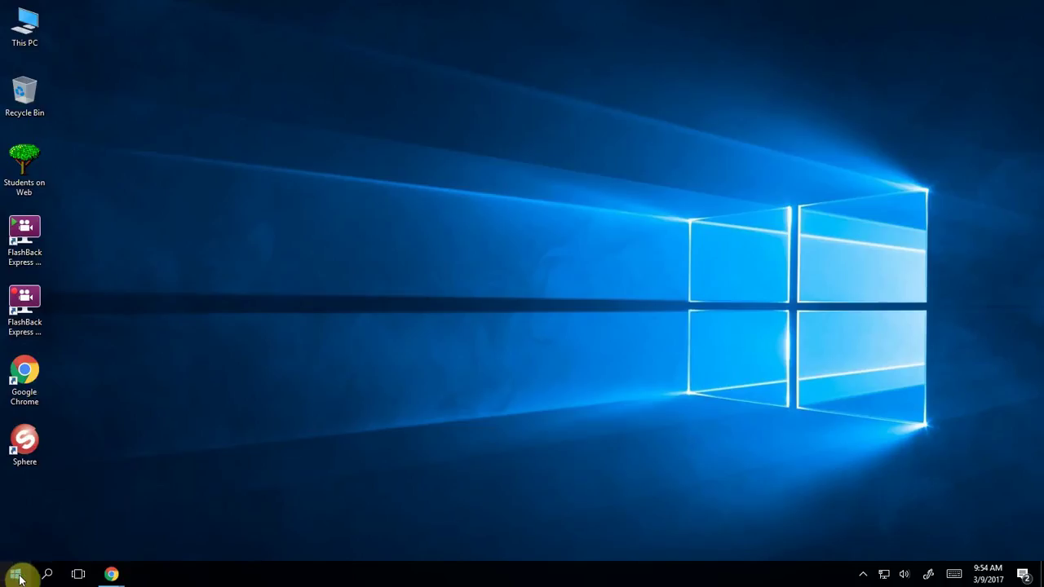
left_click(16, 576)
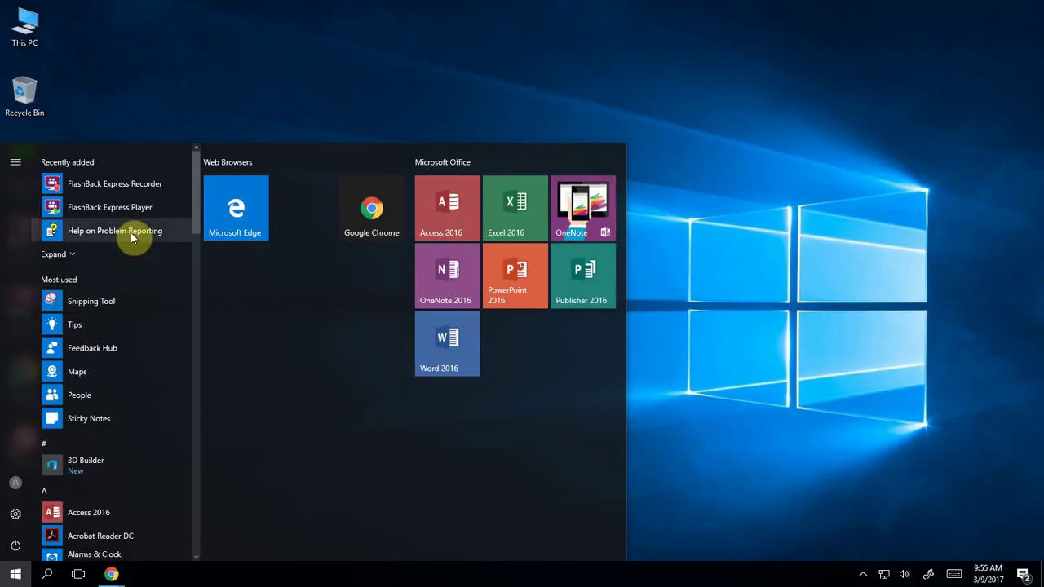
mouse_move(195, 181)
left_mouse_down()
mouse_move(191, 244)
mouse_move(200, 241)
mouse_move(199, 166)
left_mouse_up()
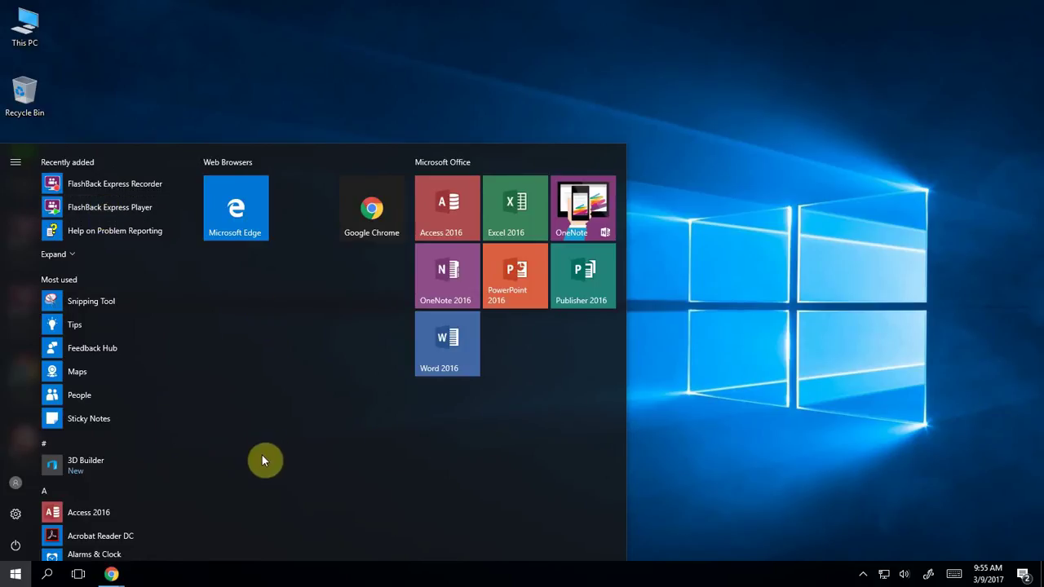
- Search Windows for 'Sphere', then click the desktop to dismiss the results
left_click(48, 577)
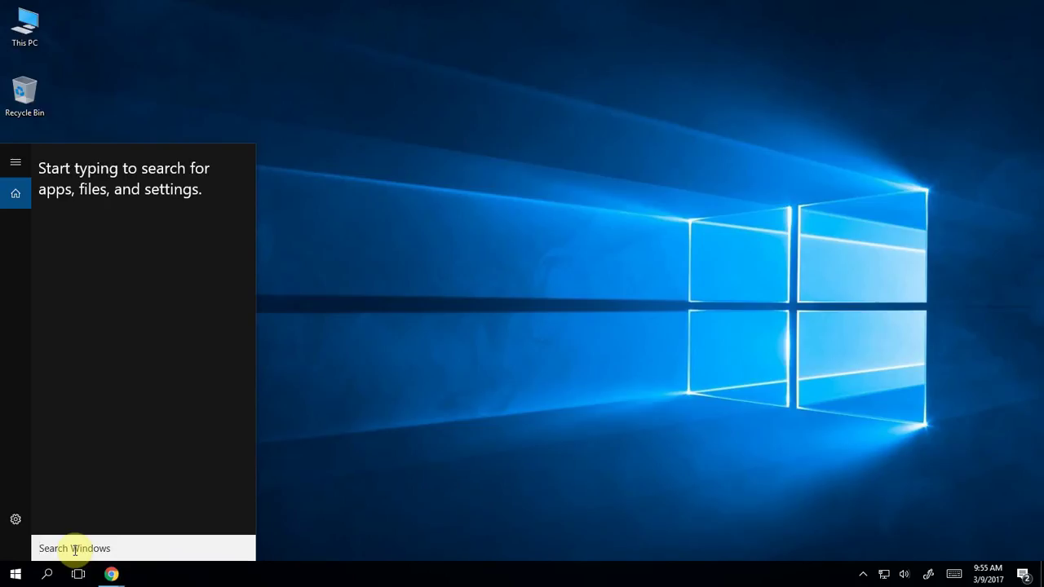
type("Sphere")
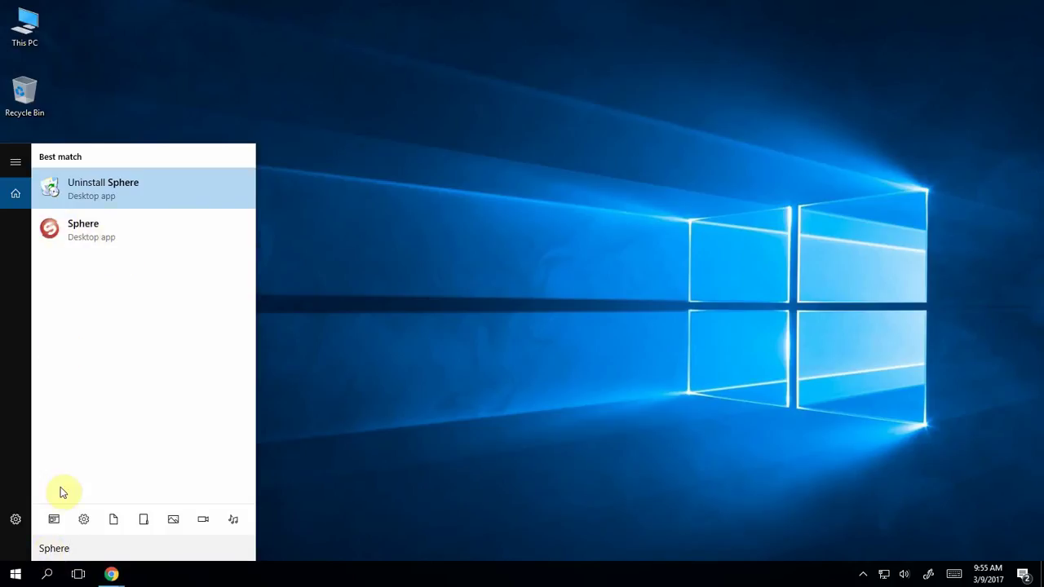
left_click(334, 449)
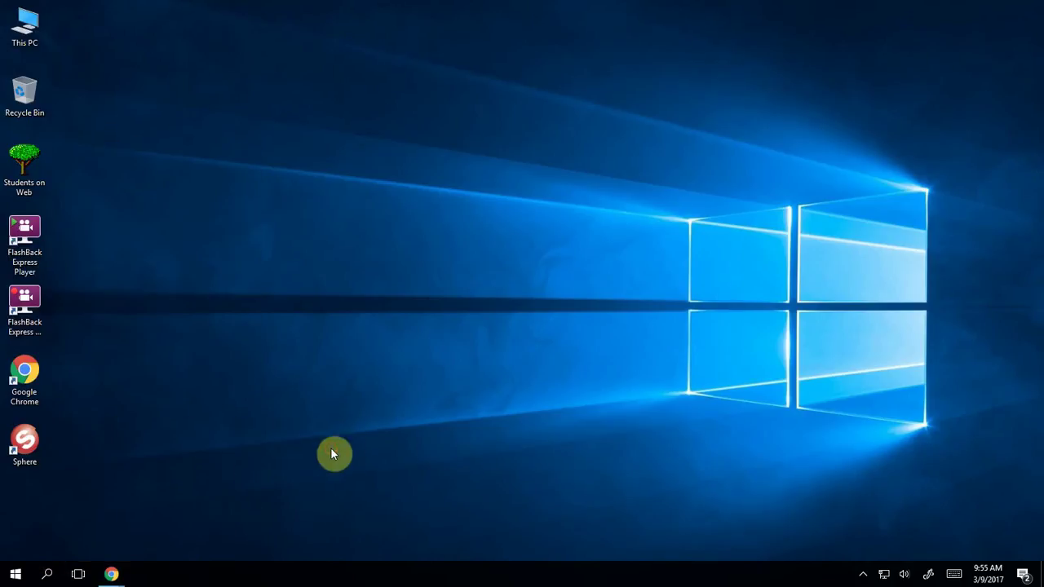
- Open Start and toggle the account menu showing Lock, Sign out and Switch account
left_click(17, 578)
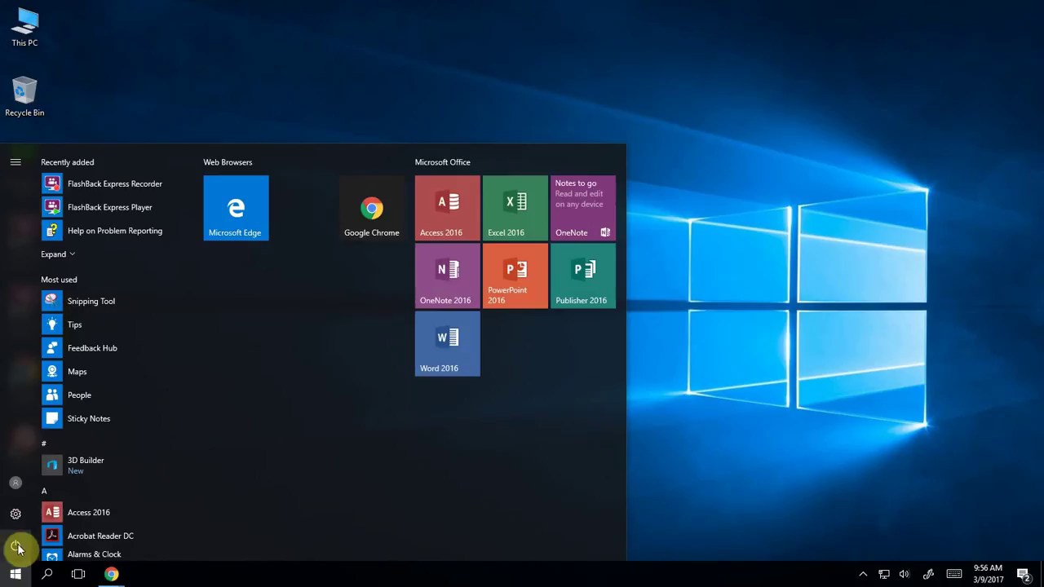
left_click(18, 485)
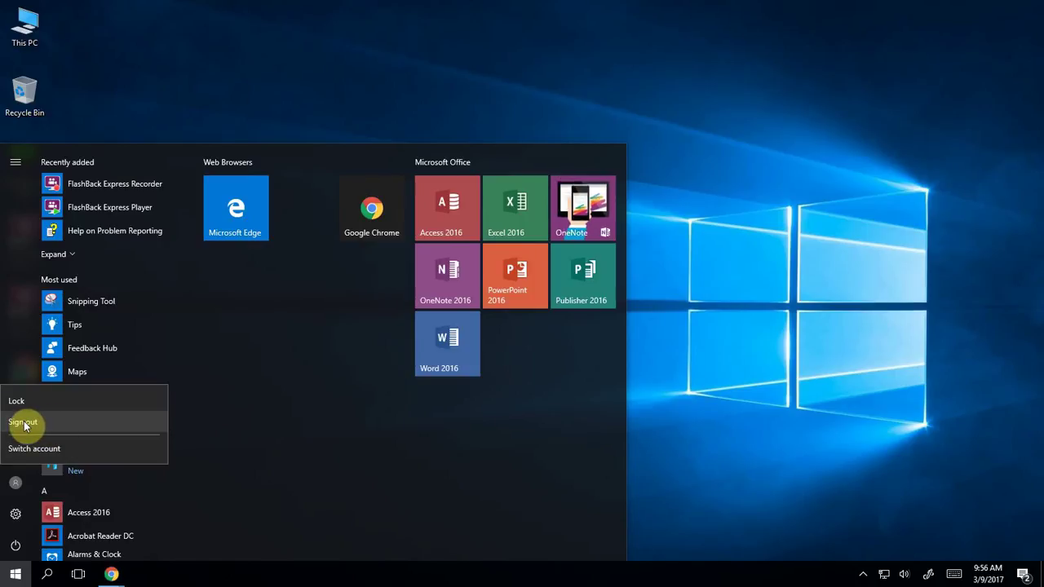
left_click(17, 485)
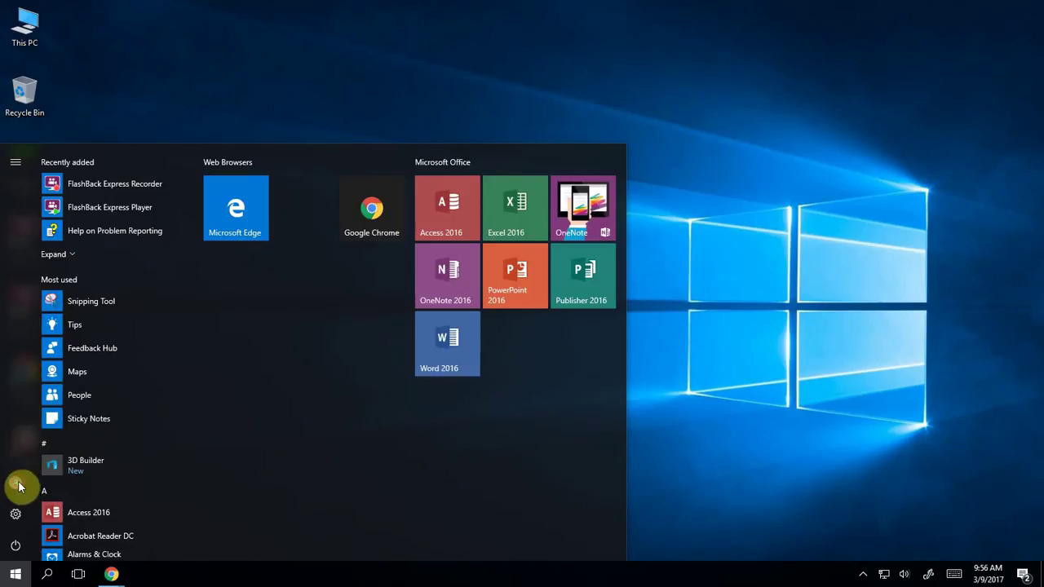
left_click(16, 486)
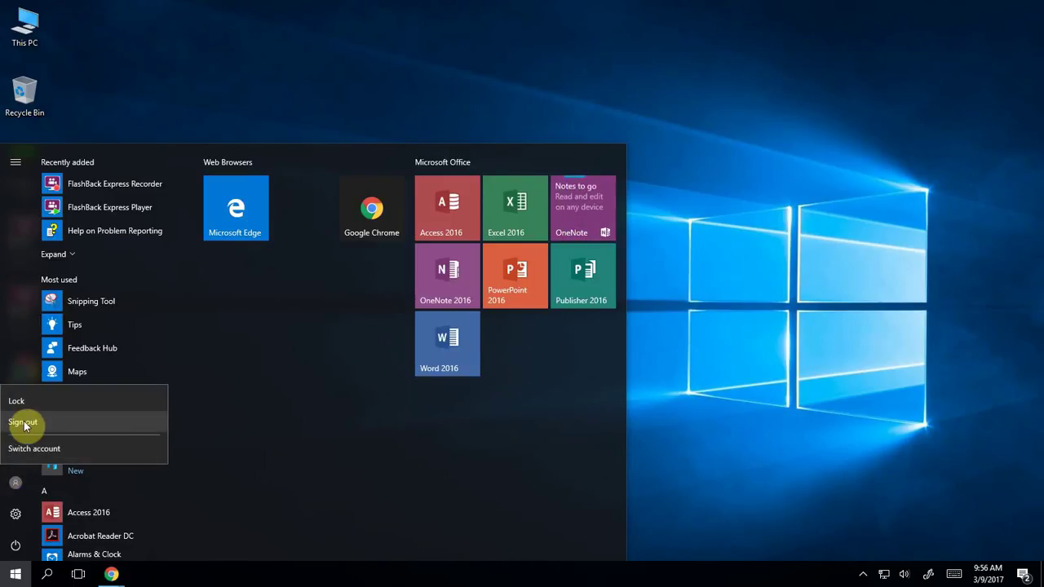
left_click(18, 516)
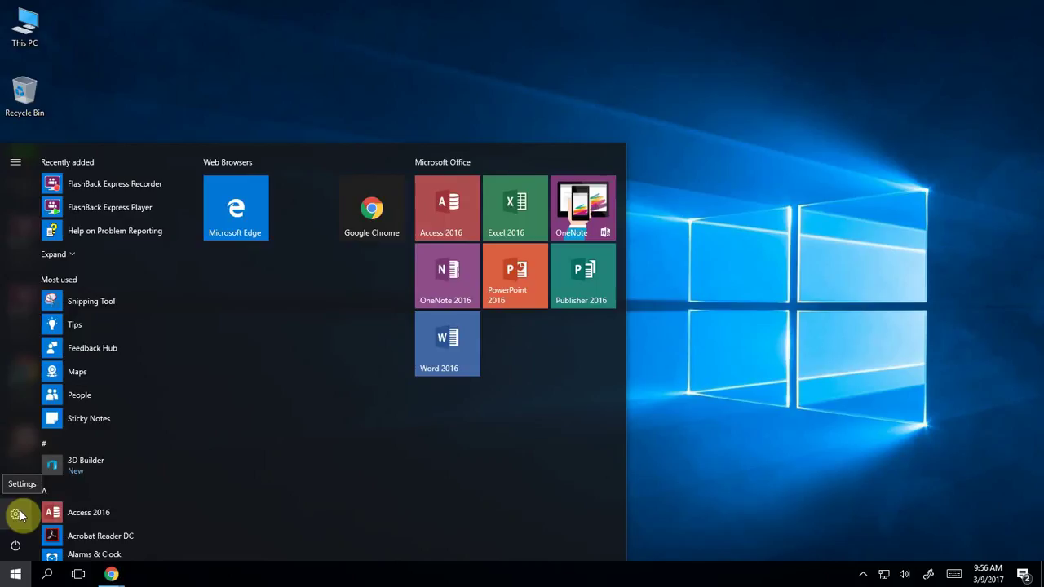
- Launch Settings from the Start menu gear and close its home page
left_click(17, 515)
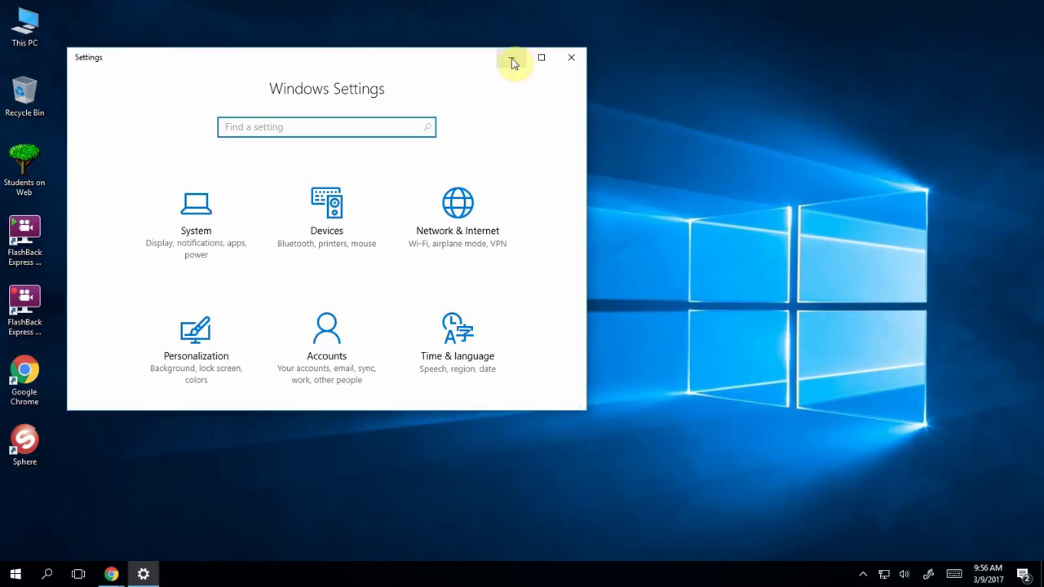
left_click(571, 59)
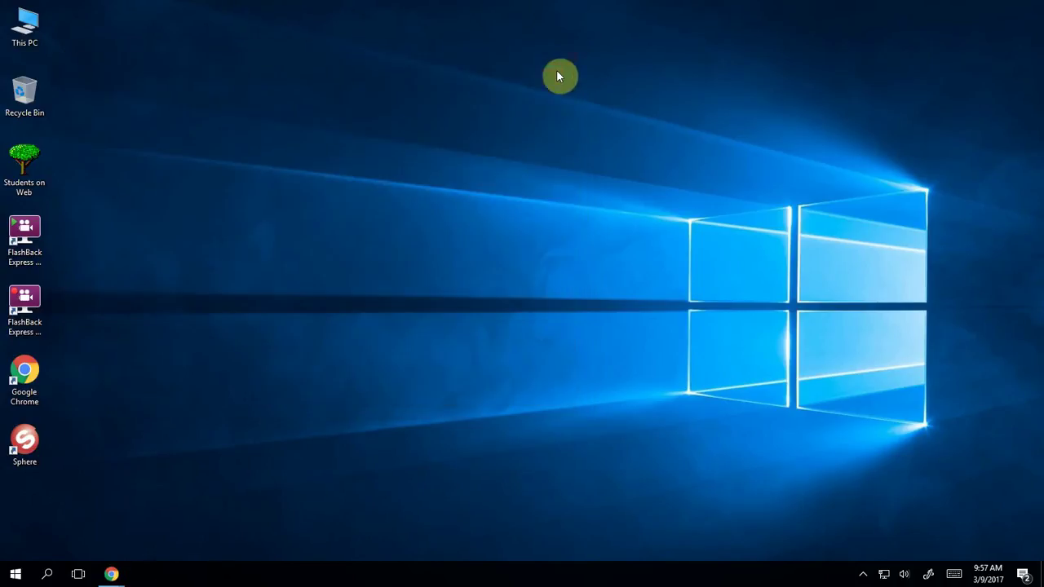
- Open Start and toggle the power menu listing Sleep, Shut down and Restart
left_click(18, 576)
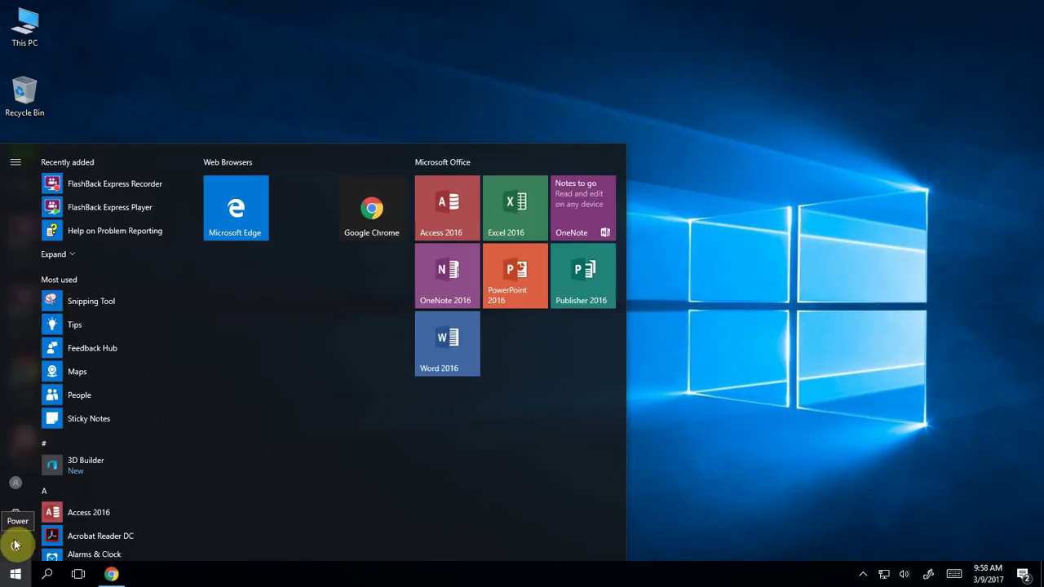
left_click(15, 548)
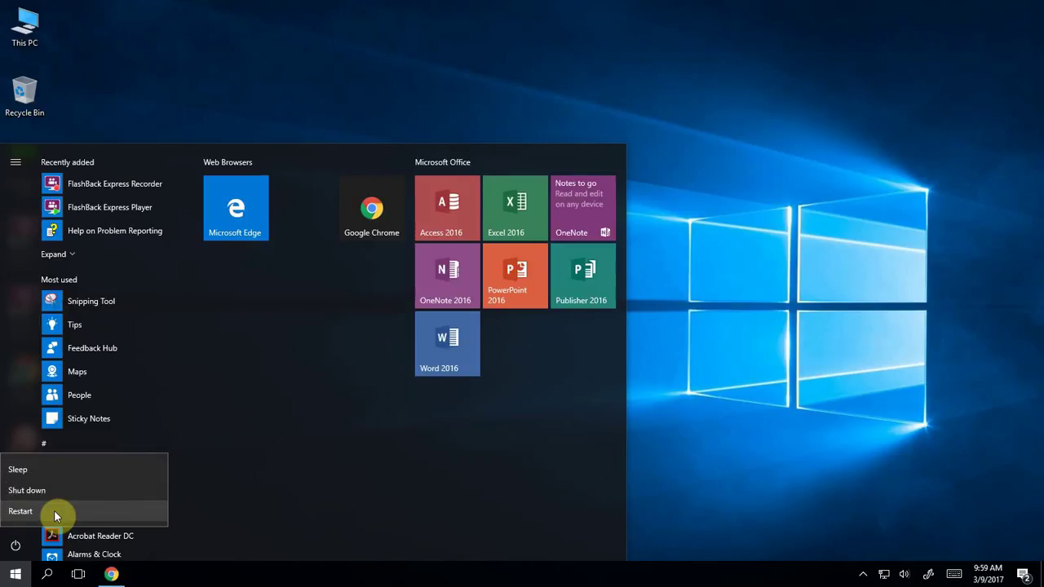
left_click(16, 544)
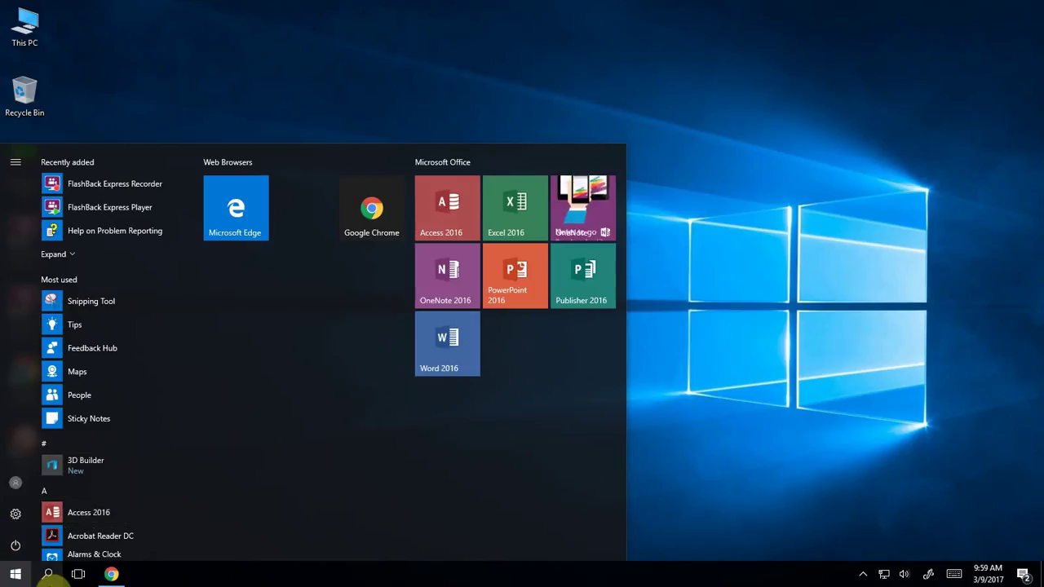
left_click(15, 546)
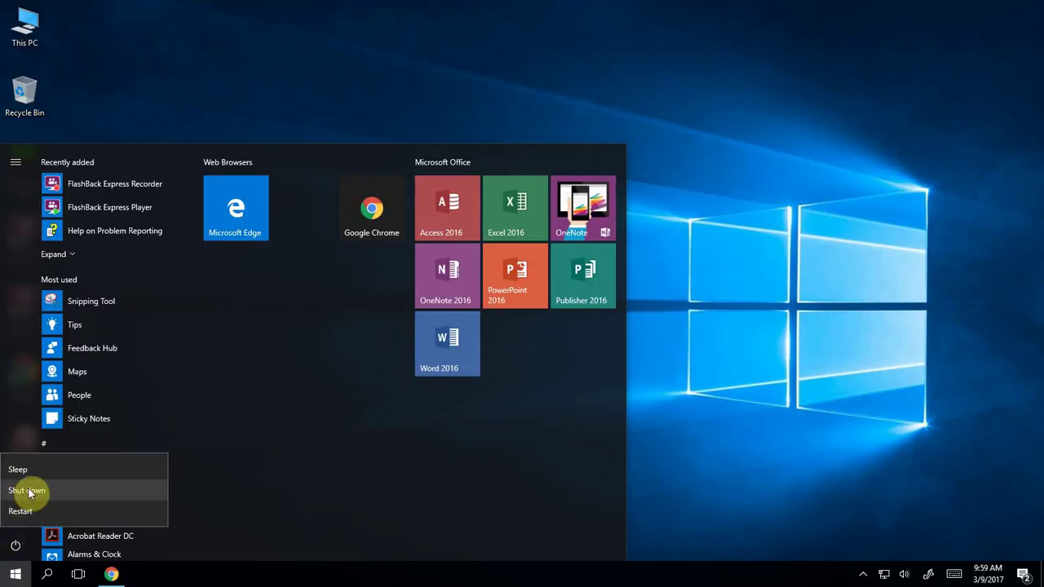
left_click(14, 548)
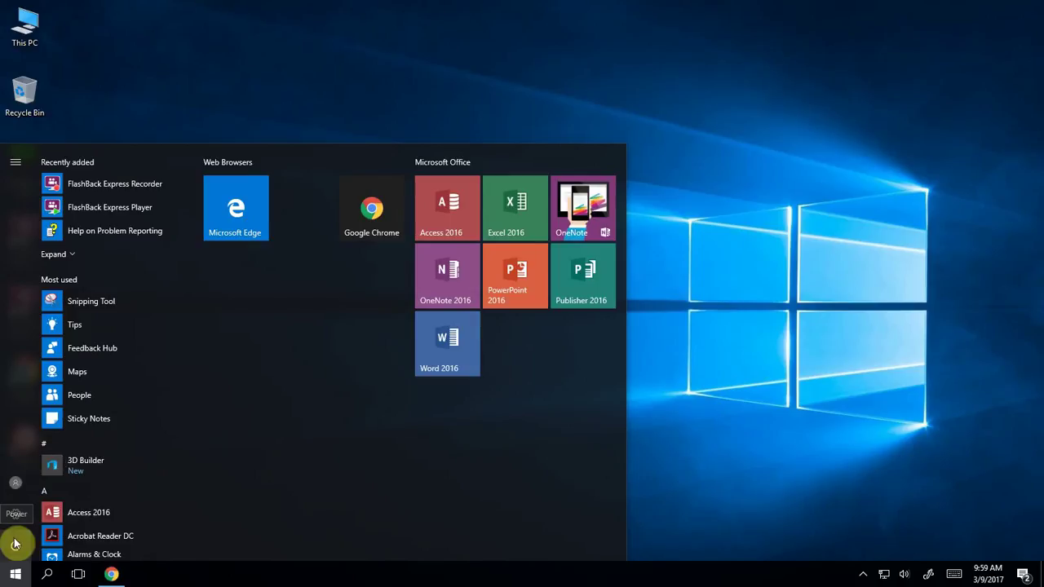
- Show the account options, then the Sleep/Shut down/Restart menu, and close Start
left_click(15, 486)
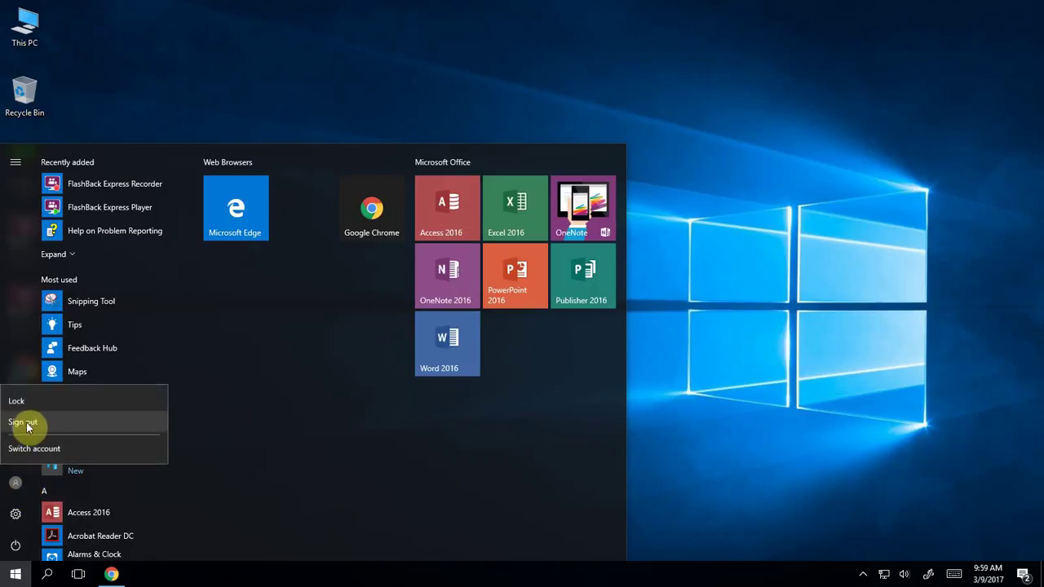
left_click(15, 545)
left_click(15, 545)
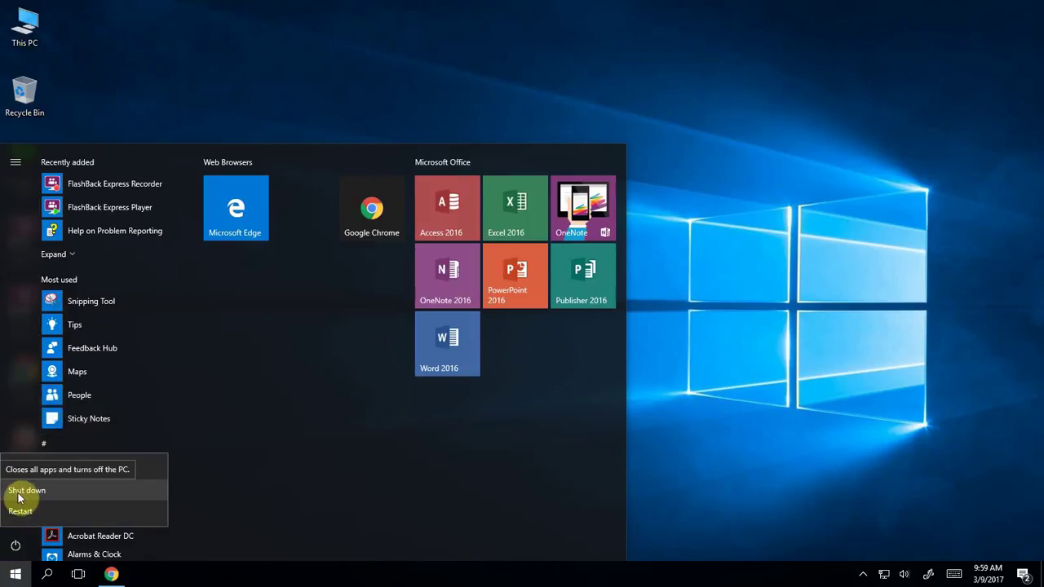
left_click(16, 577)
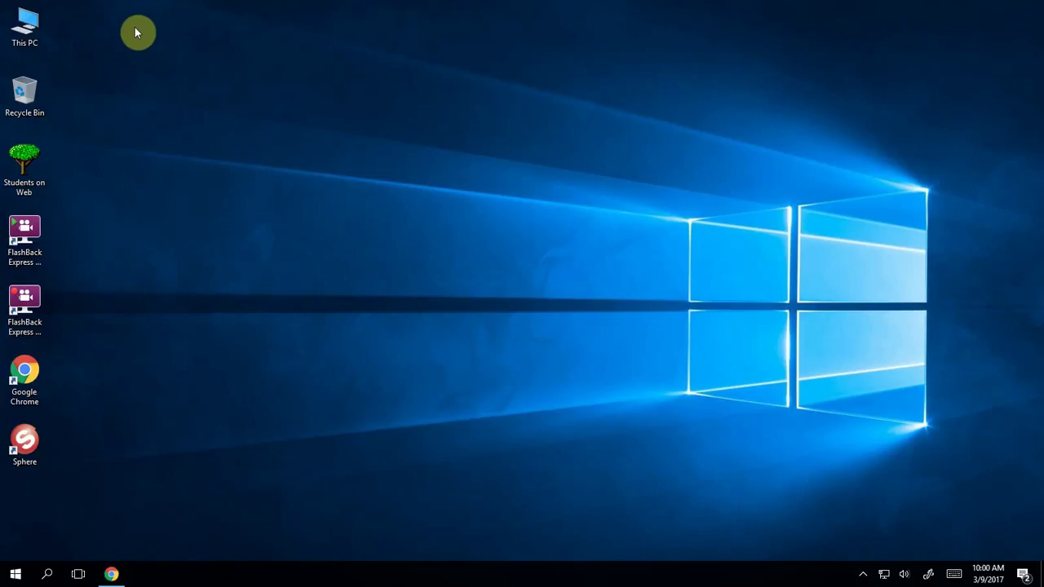
double_click(30, 28)
left_click_drag(248, 112, 275, 87)
left_click_drag(873, 212, 712, 213)
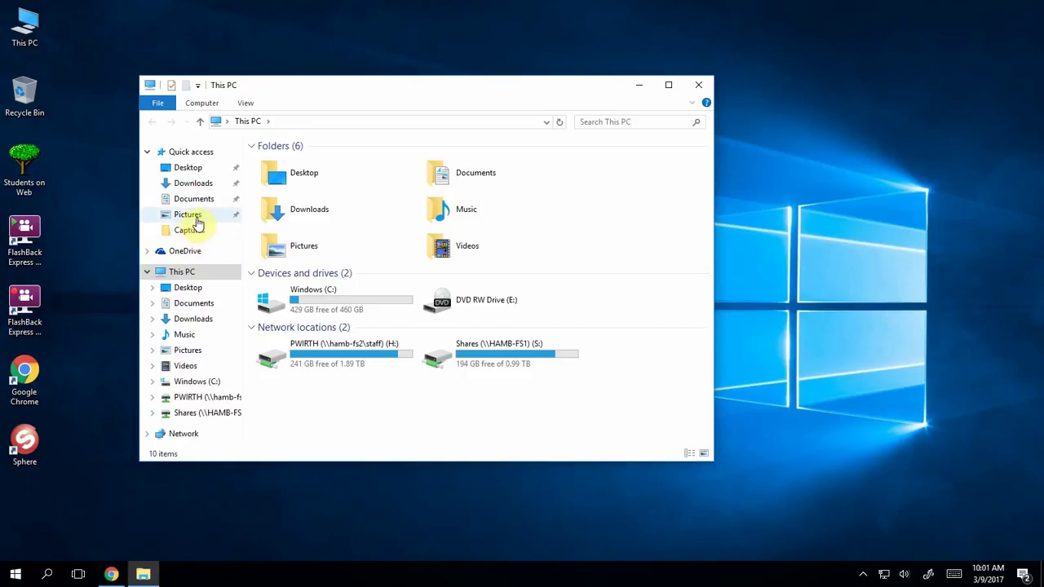
left_click(699, 85)
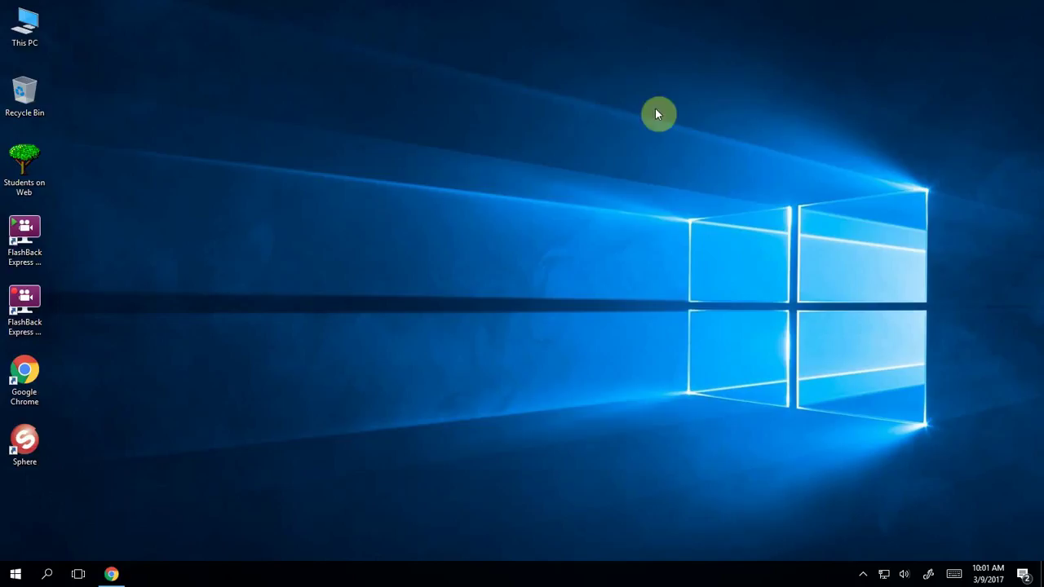
double_click(28, 29)
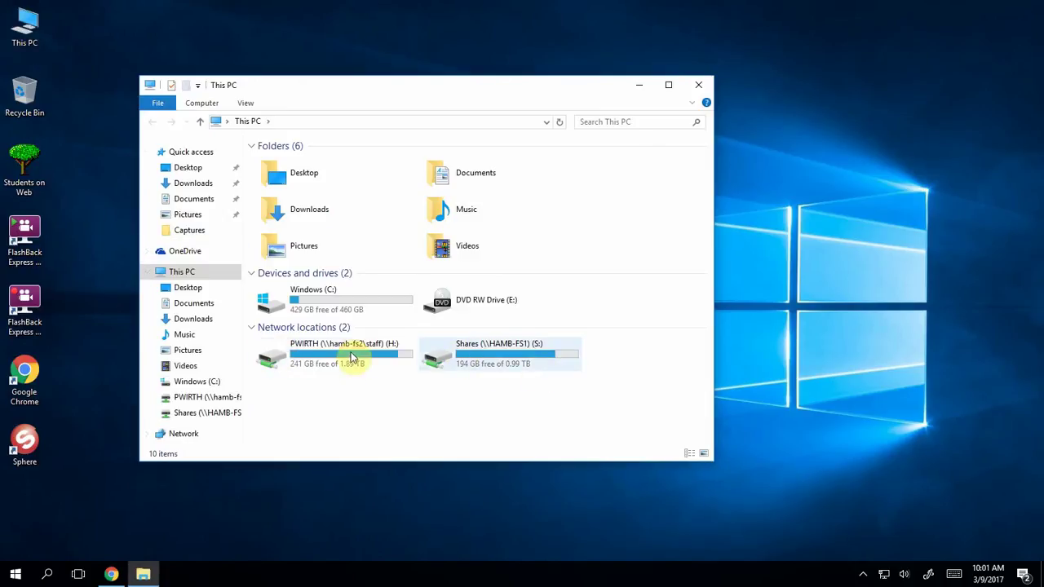
left_click(699, 85)
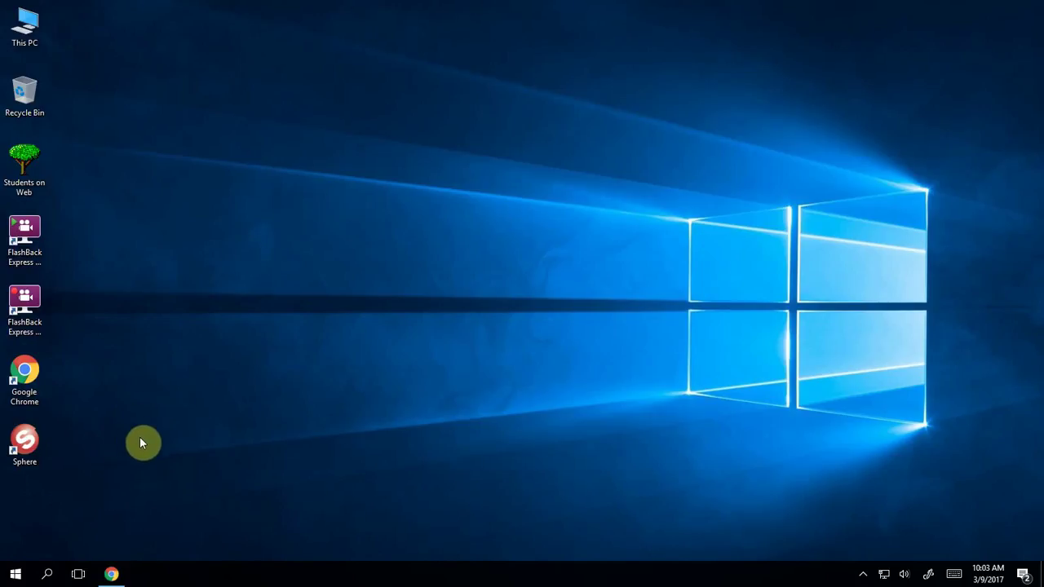
- Scroll the Start app list to VideoLAN, expand it and launch VLC media player
left_click(17, 575)
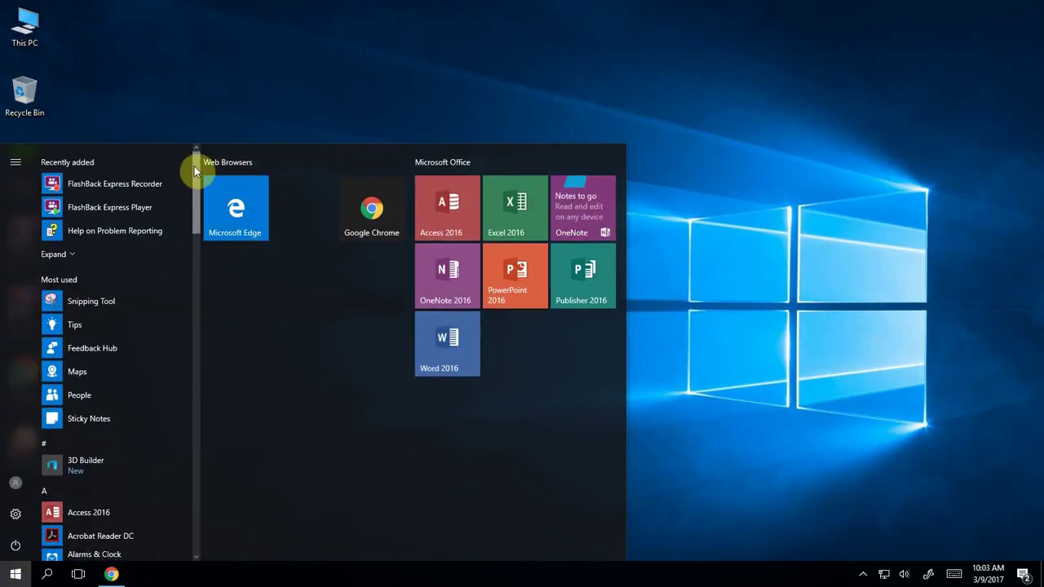
left_click_drag(194, 165, 201, 477)
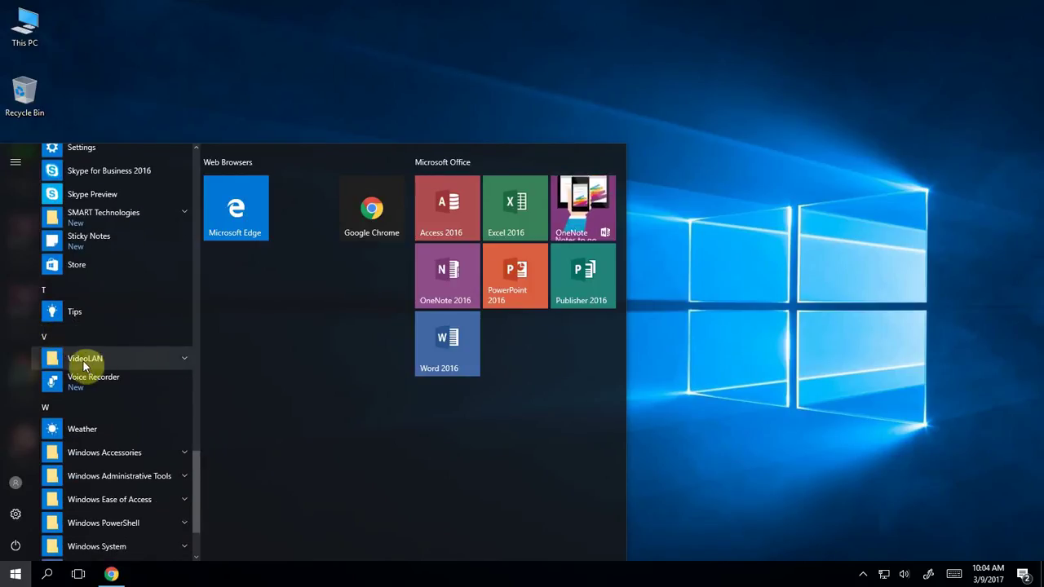
left_click(185, 357)
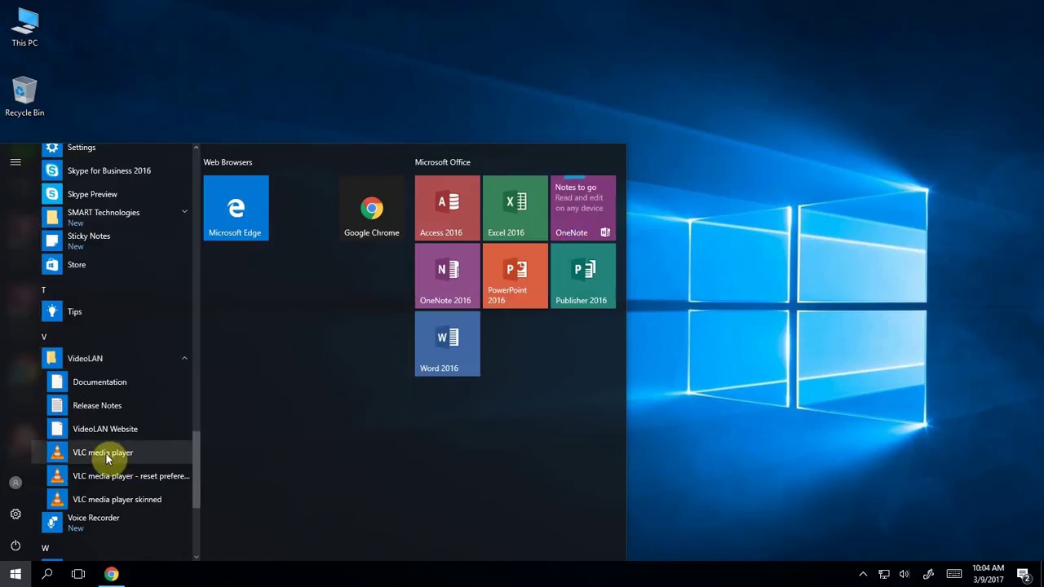
left_click(62, 450)
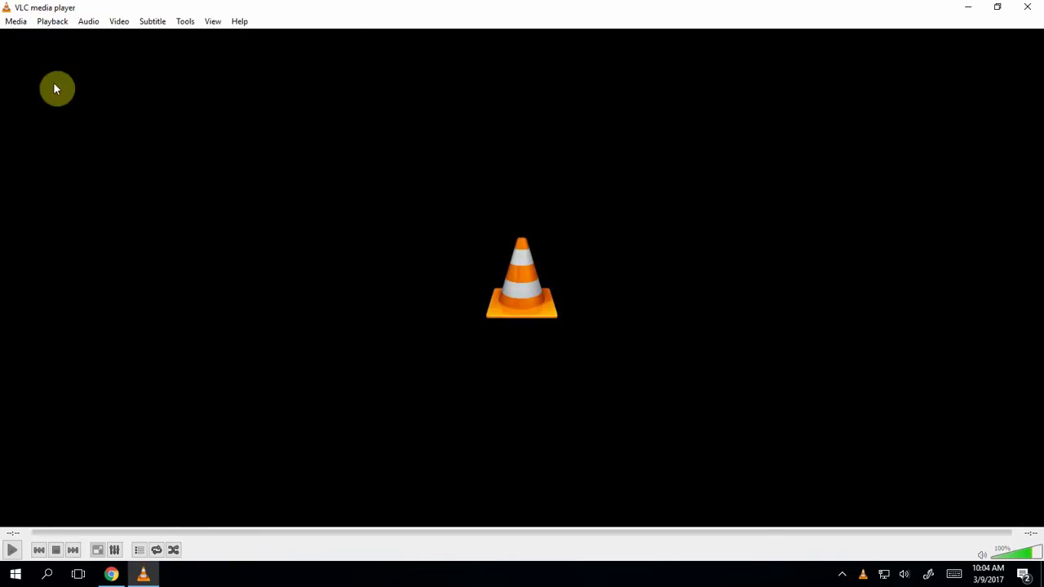
- Review the Media > Open Disc DVD settings for drive E:\ and cancel
left_click(14, 23)
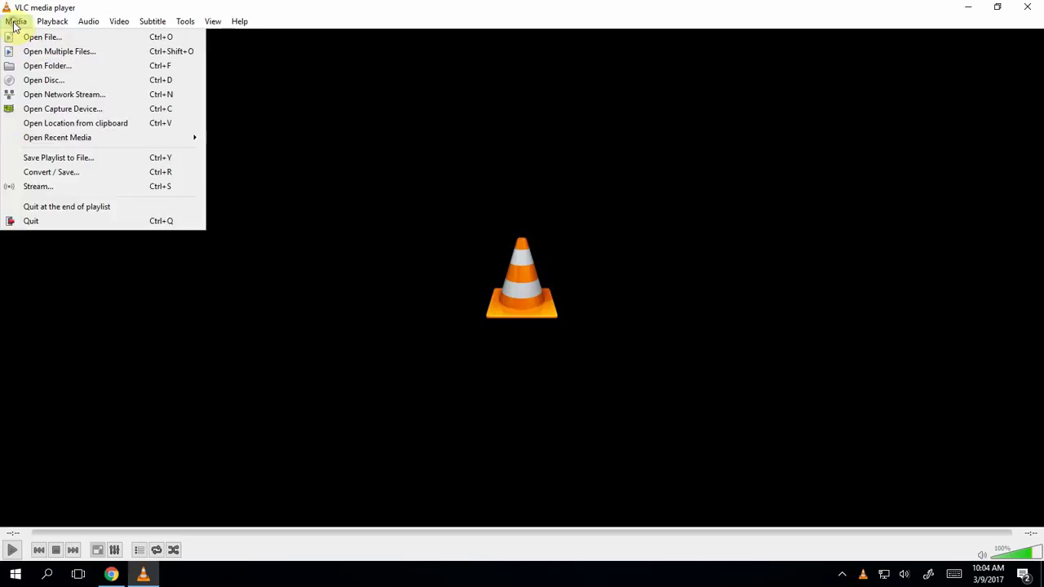
left_click(37, 81)
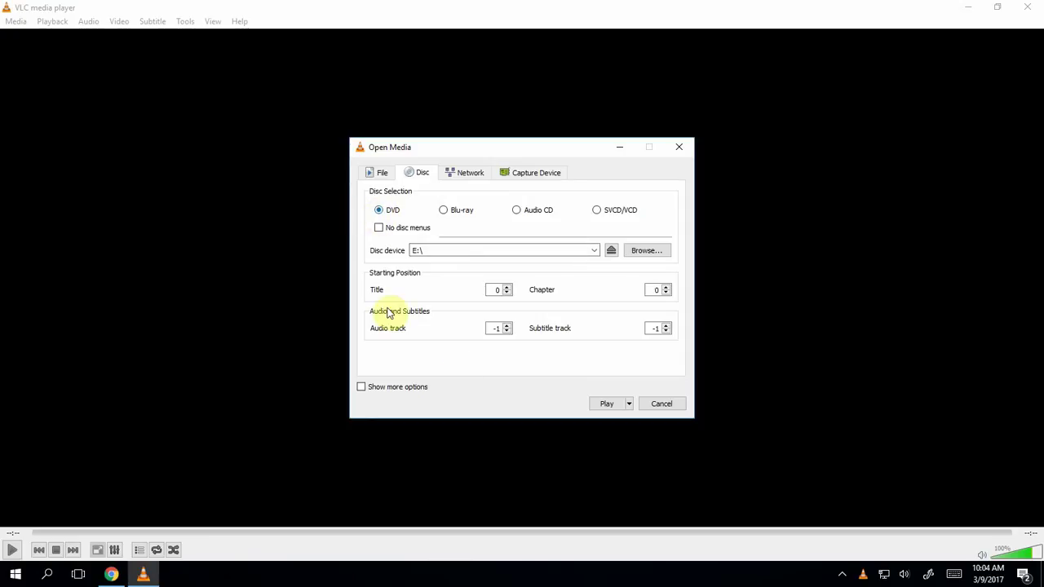
left_click(662, 404)
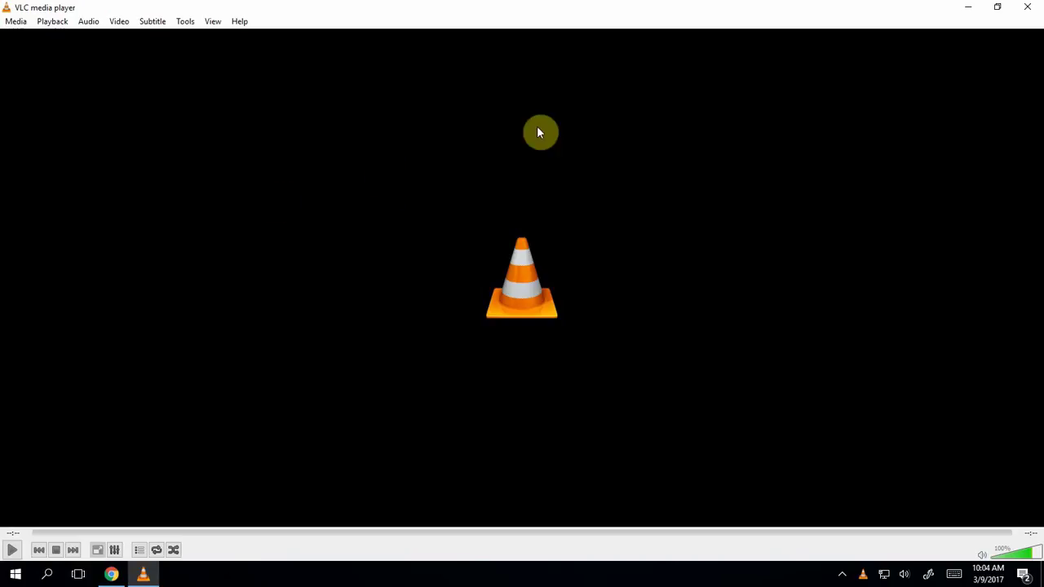
- Close VLC and find its entries in the Start menu's VideoLAN folder
left_click(1031, 7)
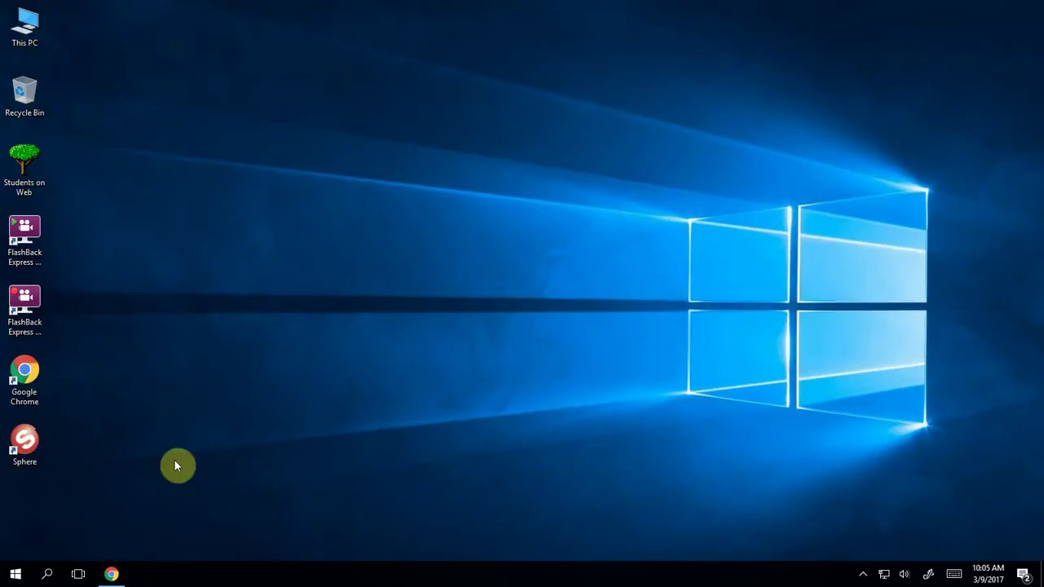
left_click(18, 574)
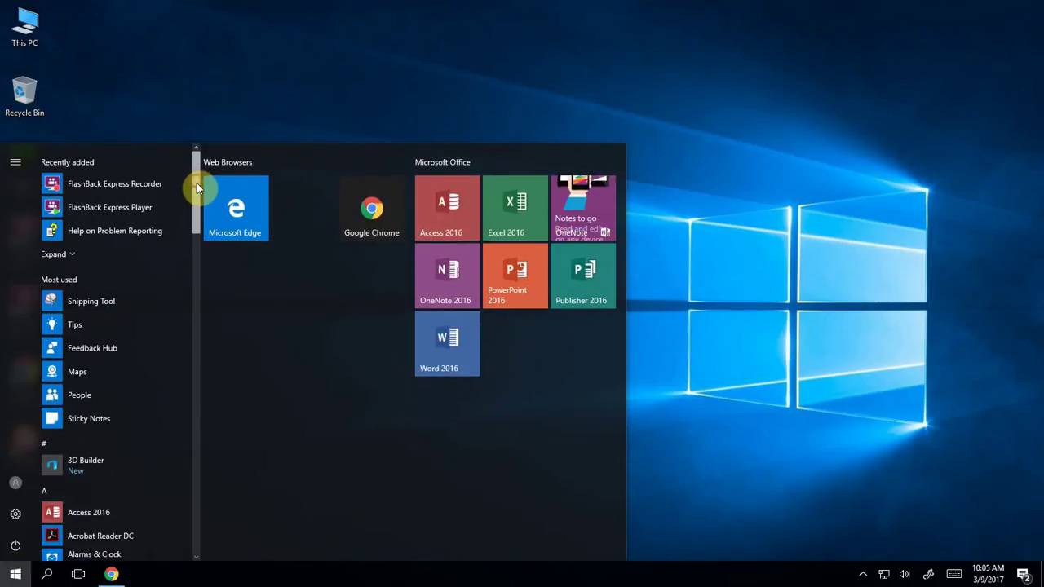
left_click_drag(196, 185, 191, 488)
left_click(183, 351)
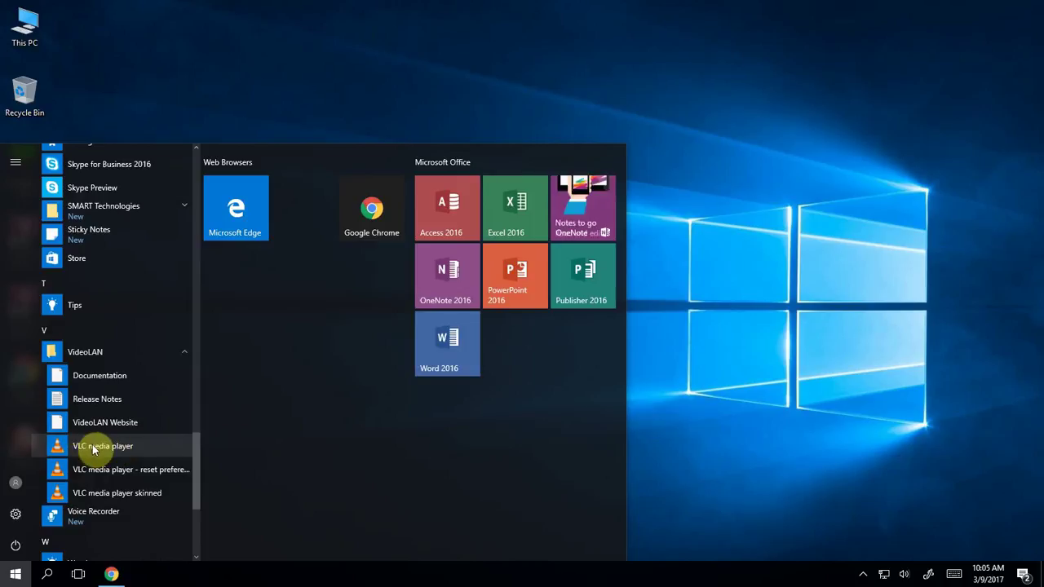
- Search for 'VLC', view the best match's context menu, then dismiss it
left_click(49, 575)
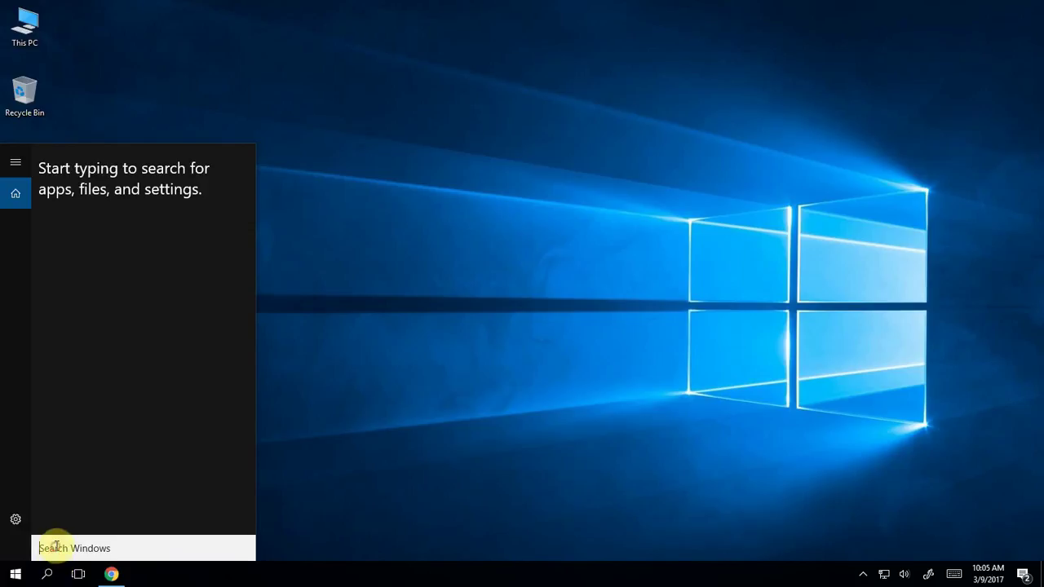
type("VLC")
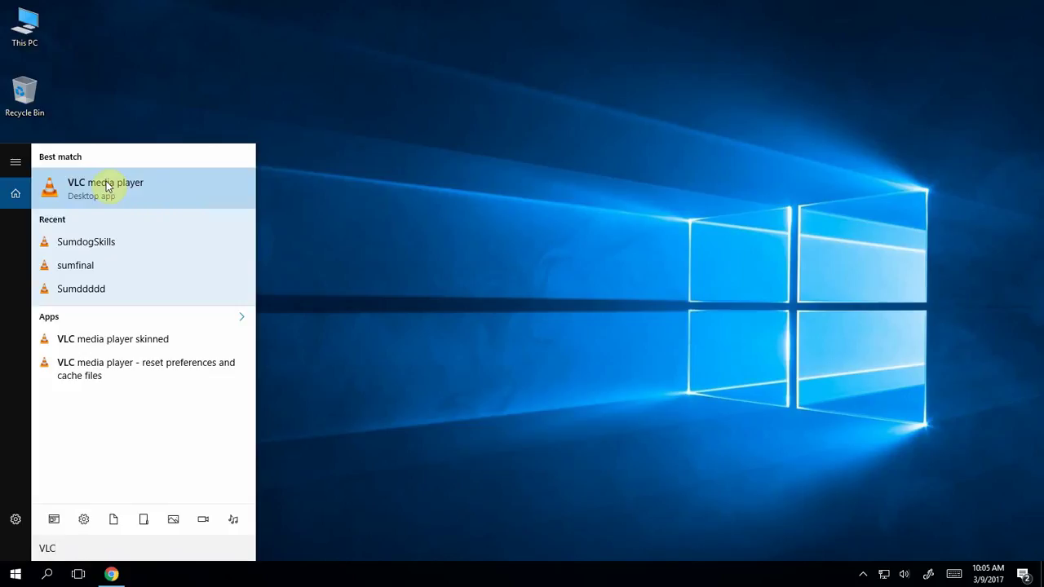
right_click(91, 185)
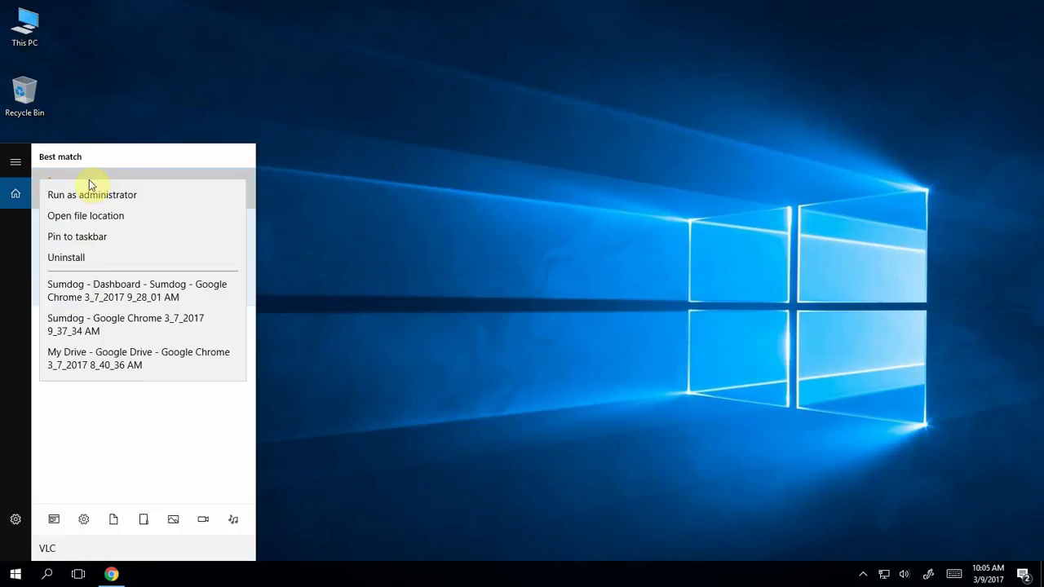
left_click(354, 171)
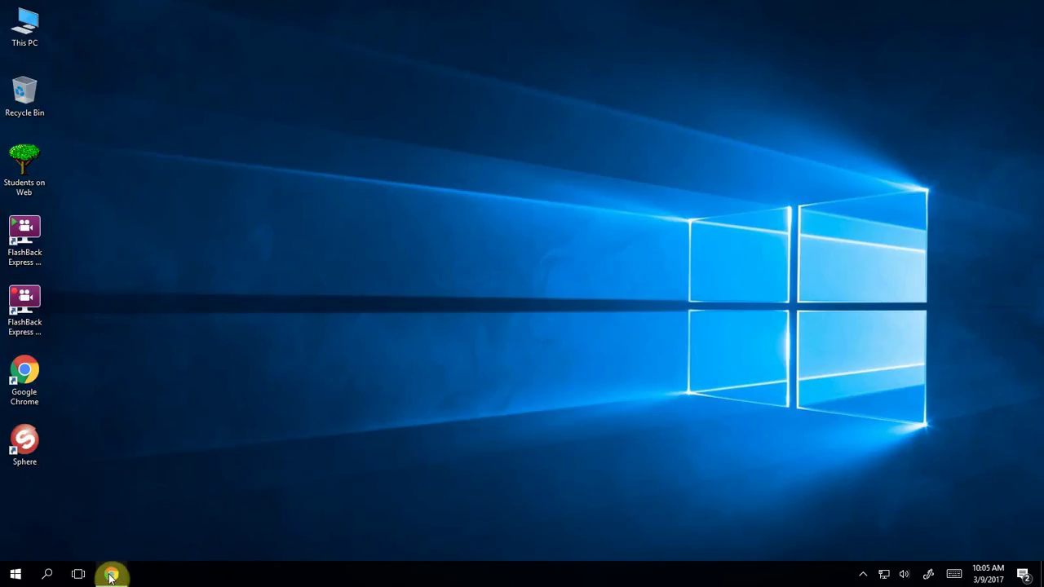
- Pin VLC media player to the taskbar via its VideoLAN entry's More menu
mouse_move(112, 574)
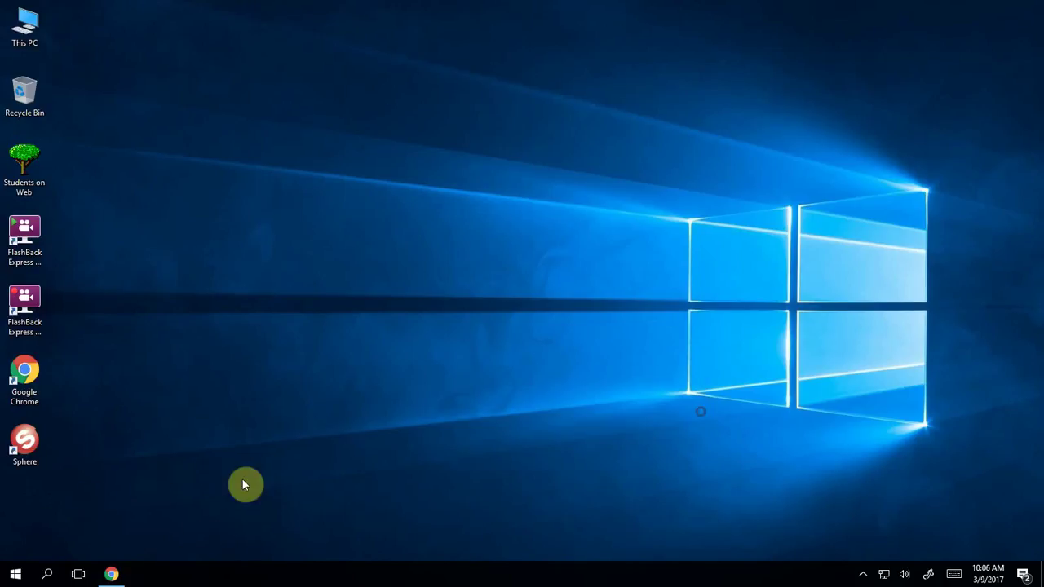
left_click(14, 574)
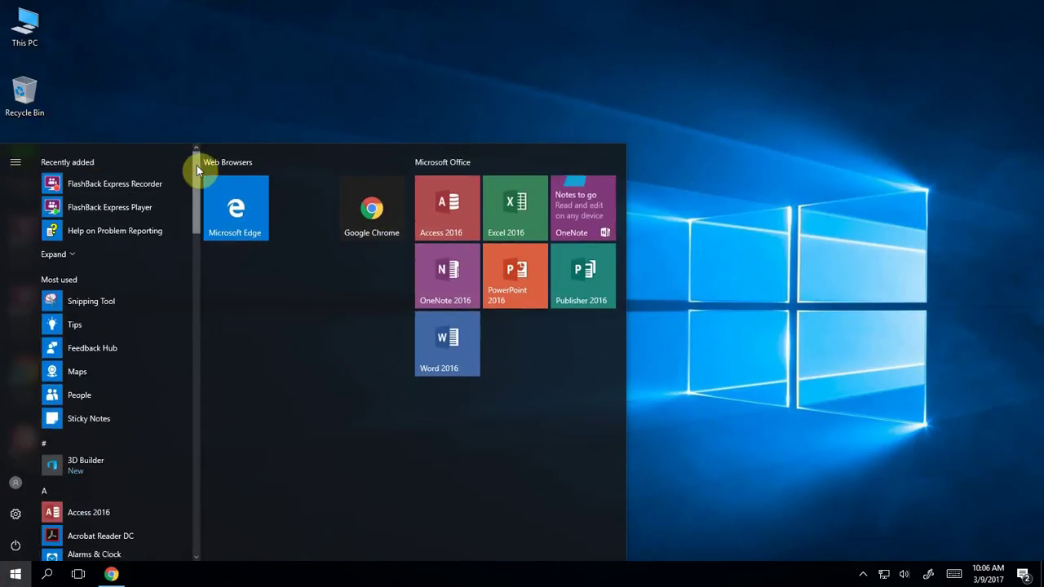
left_click_drag(197, 163, 189, 455)
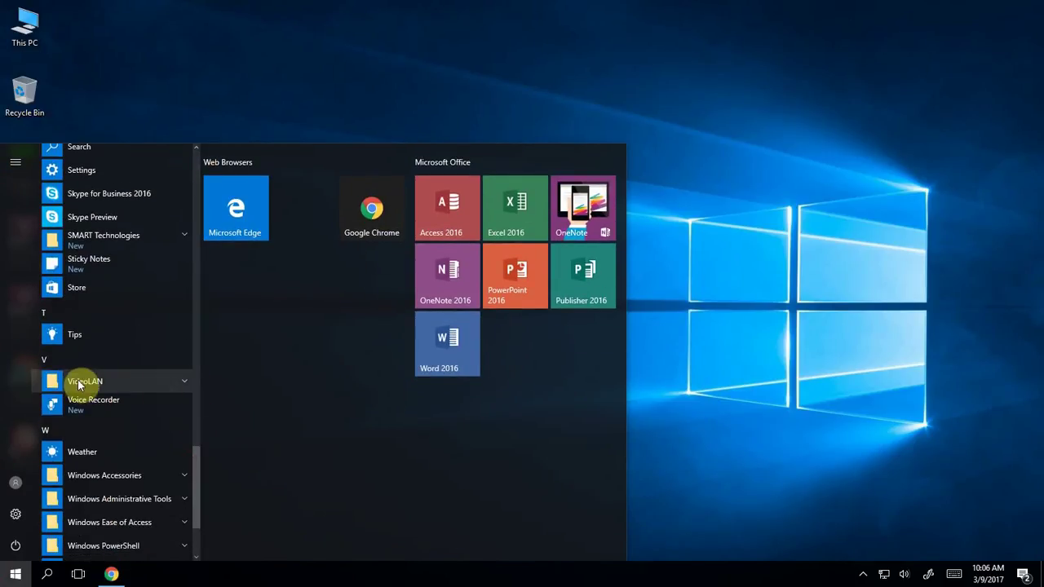
left_click(183, 381)
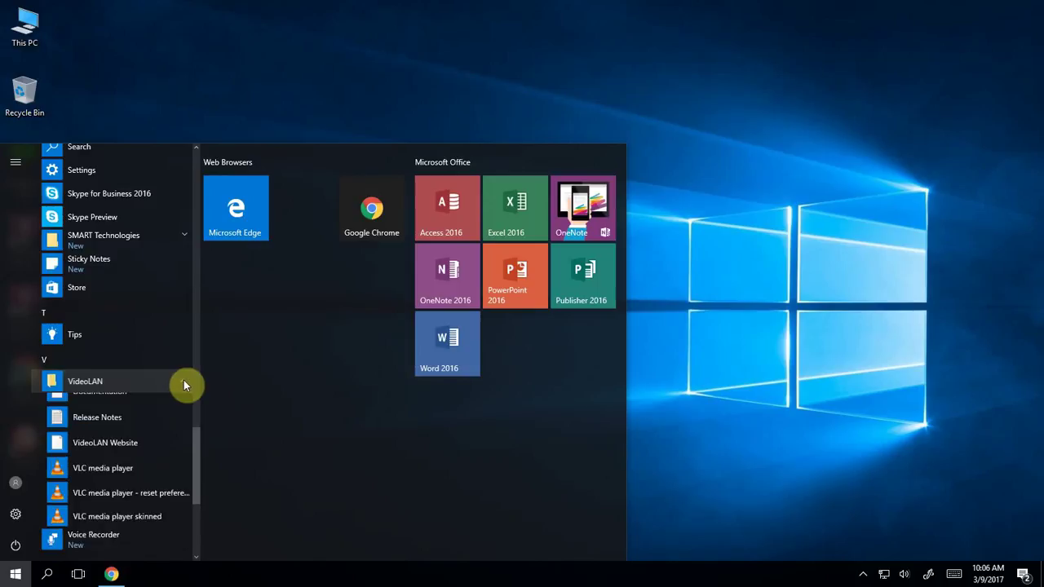
right_click(84, 472)
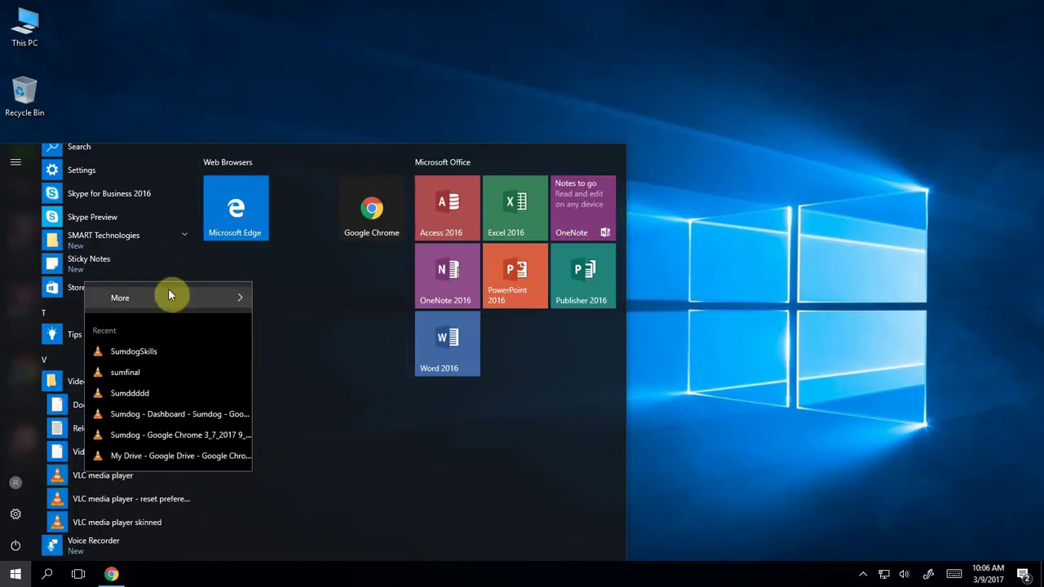
mouse_move(179, 297)
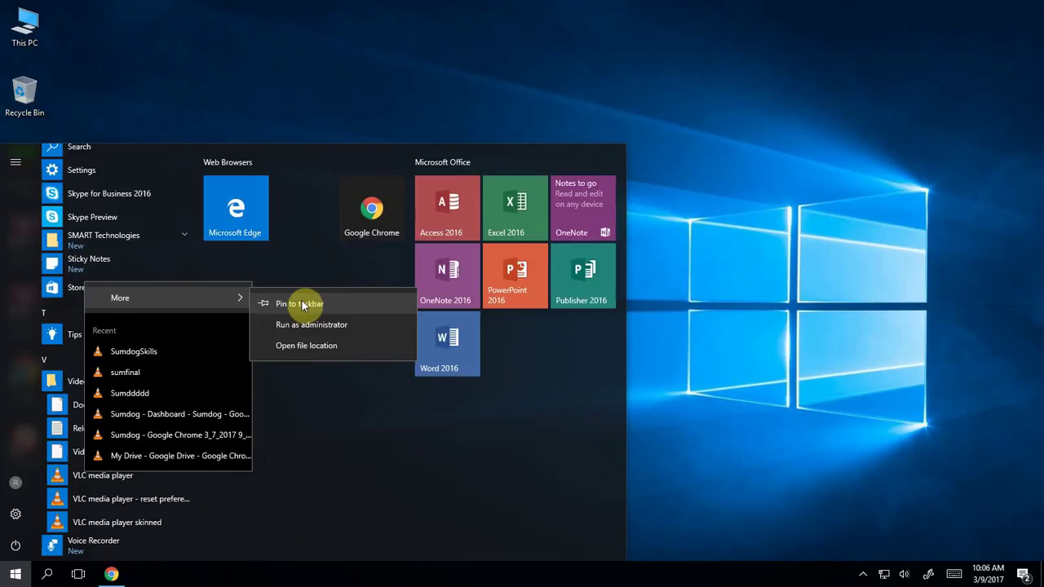
left_click(288, 302)
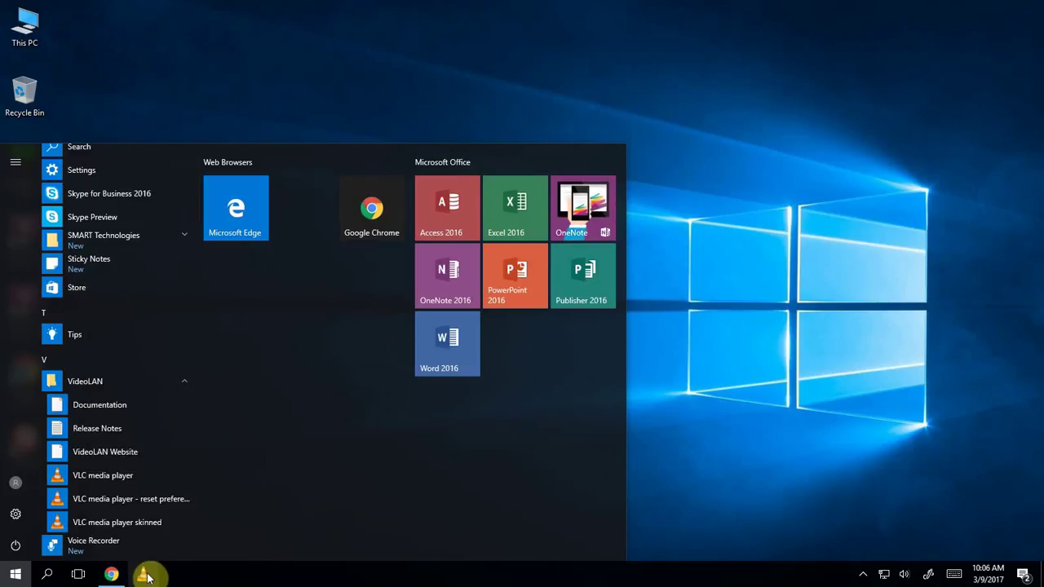
left_click(697, 302)
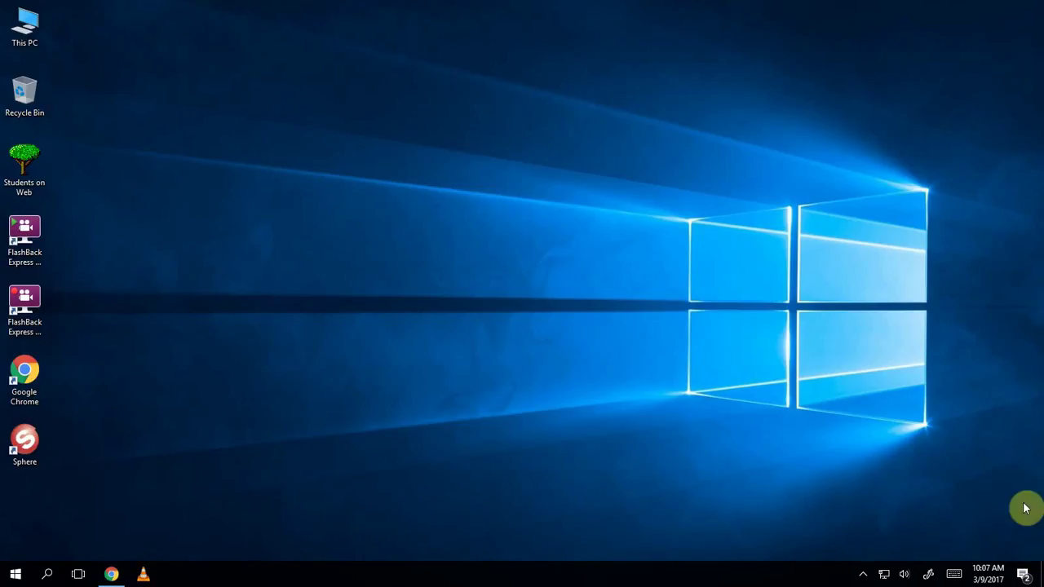
- Drag the tray volume slider from 64 to 83, then show and close the touch keyboard
left_click(903, 577)
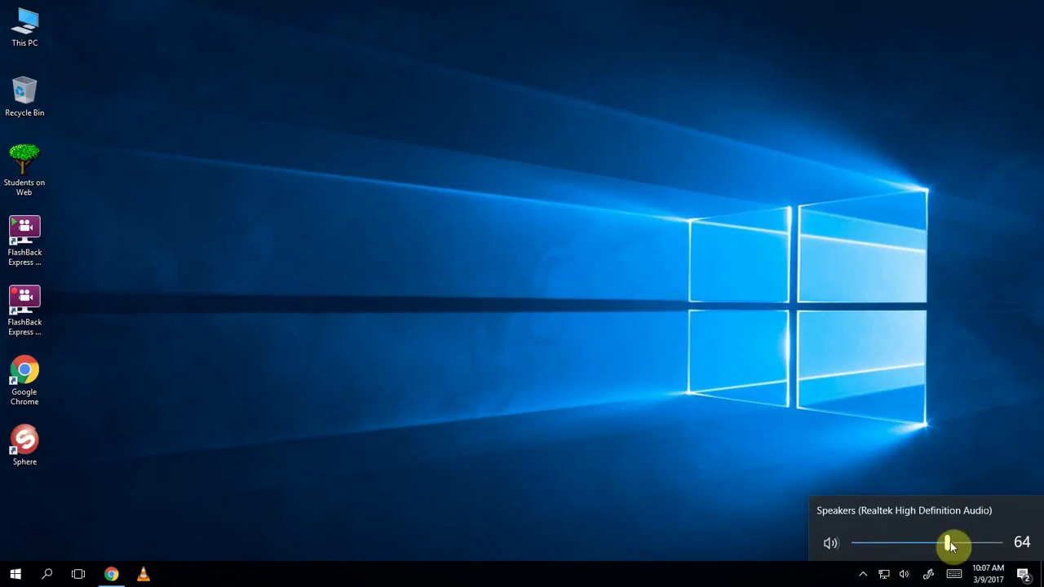
left_click_drag(943, 547, 976, 548)
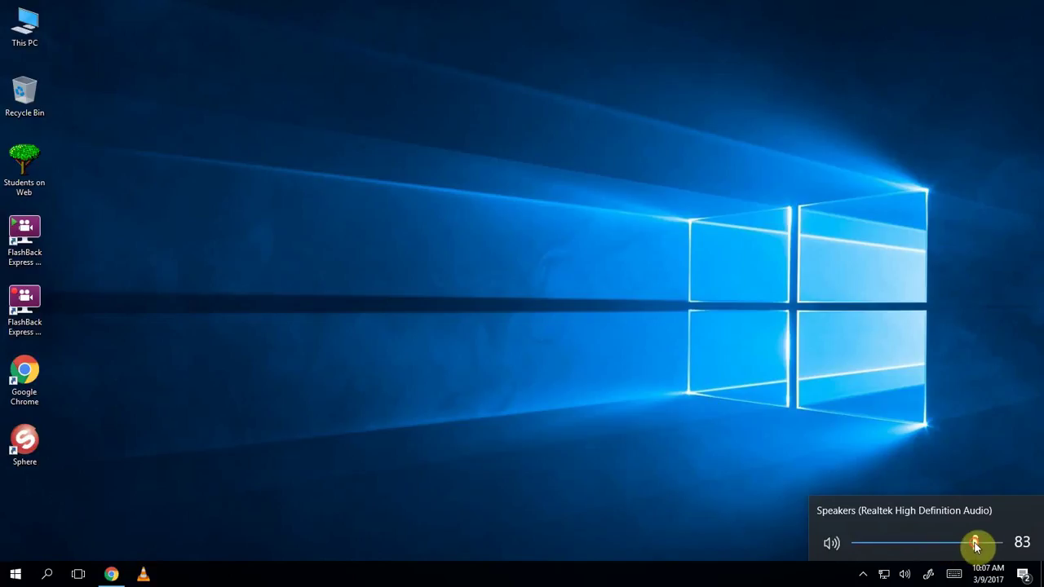
left_click(905, 575)
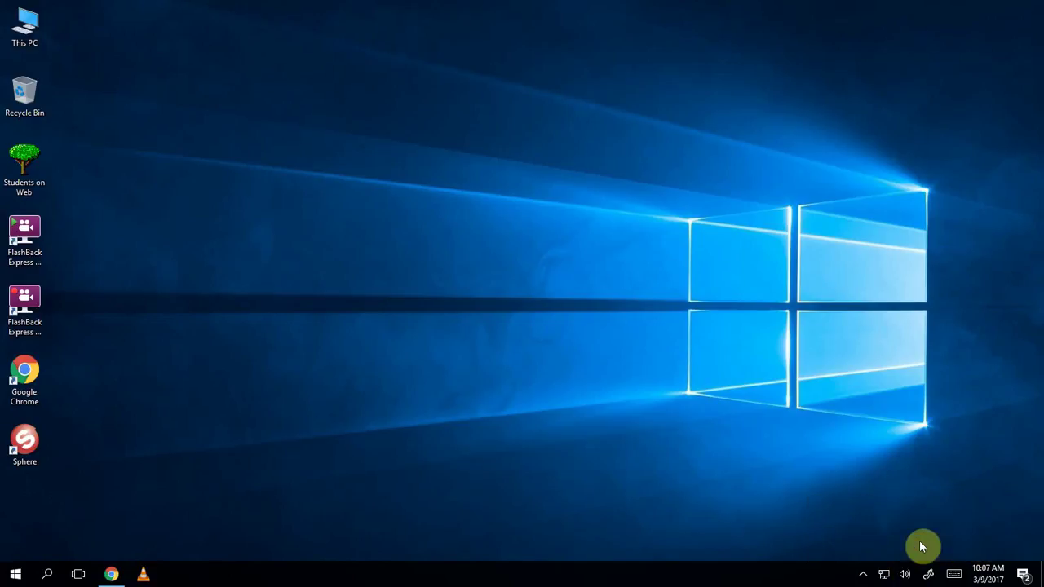
left_click(955, 575)
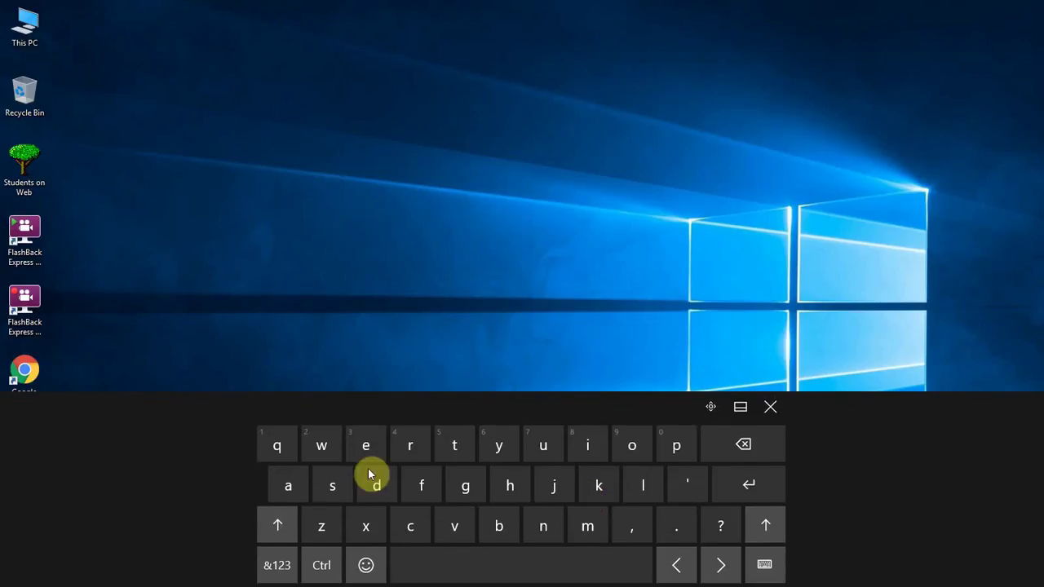
left_click(770, 406)
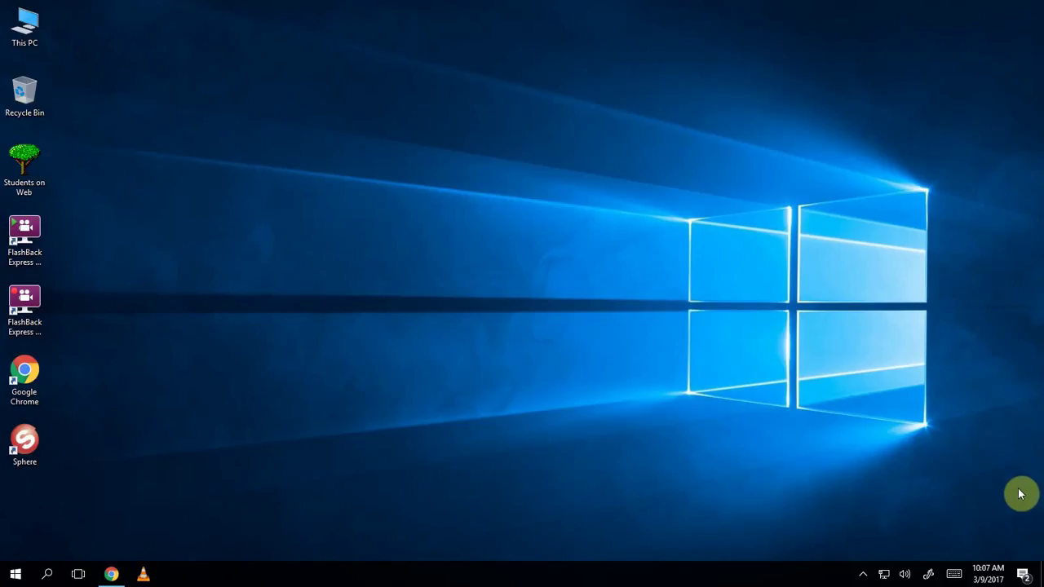
left_click(1022, 574)
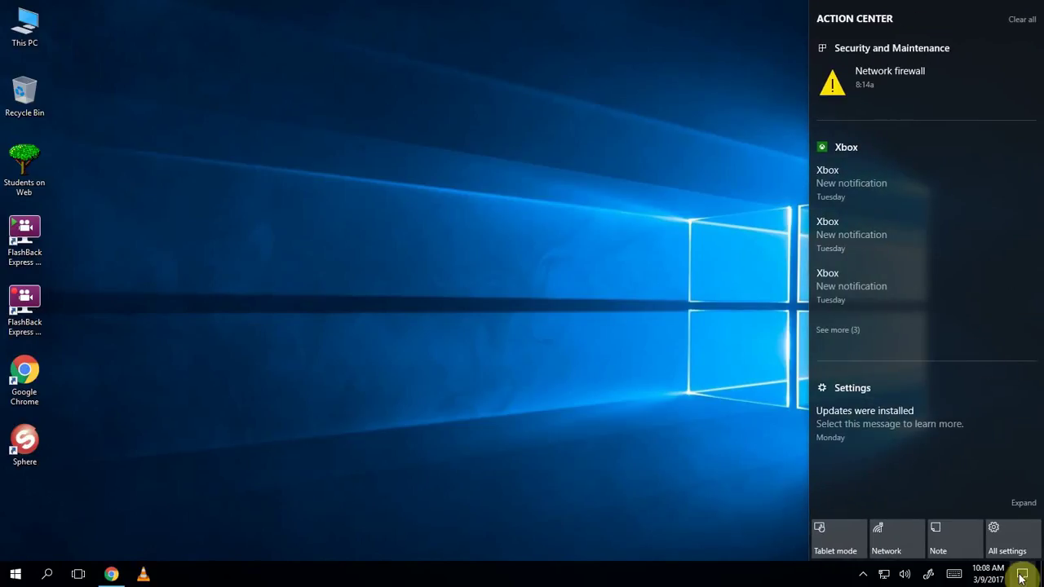
left_click(1022, 574)
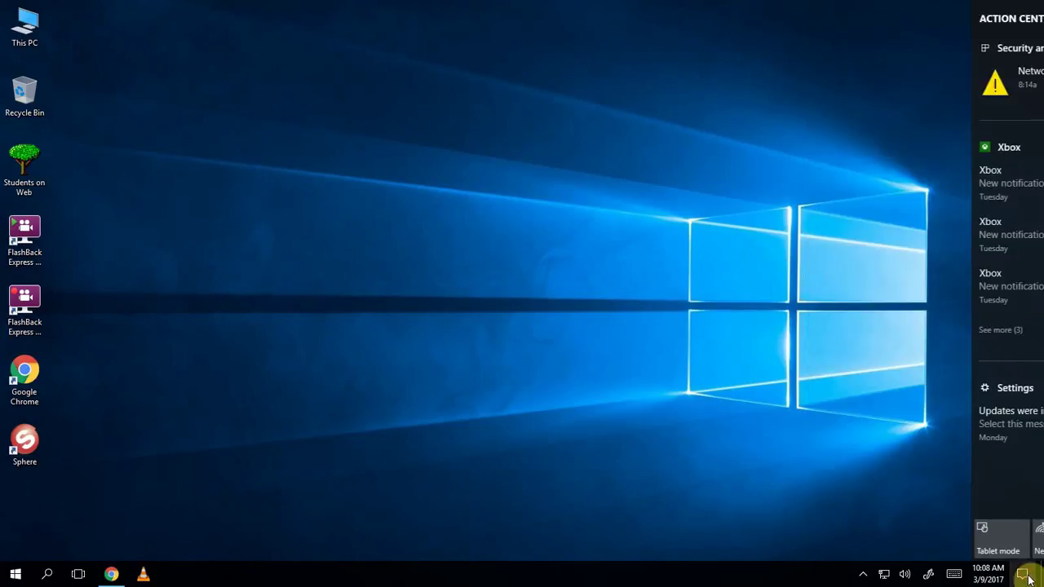